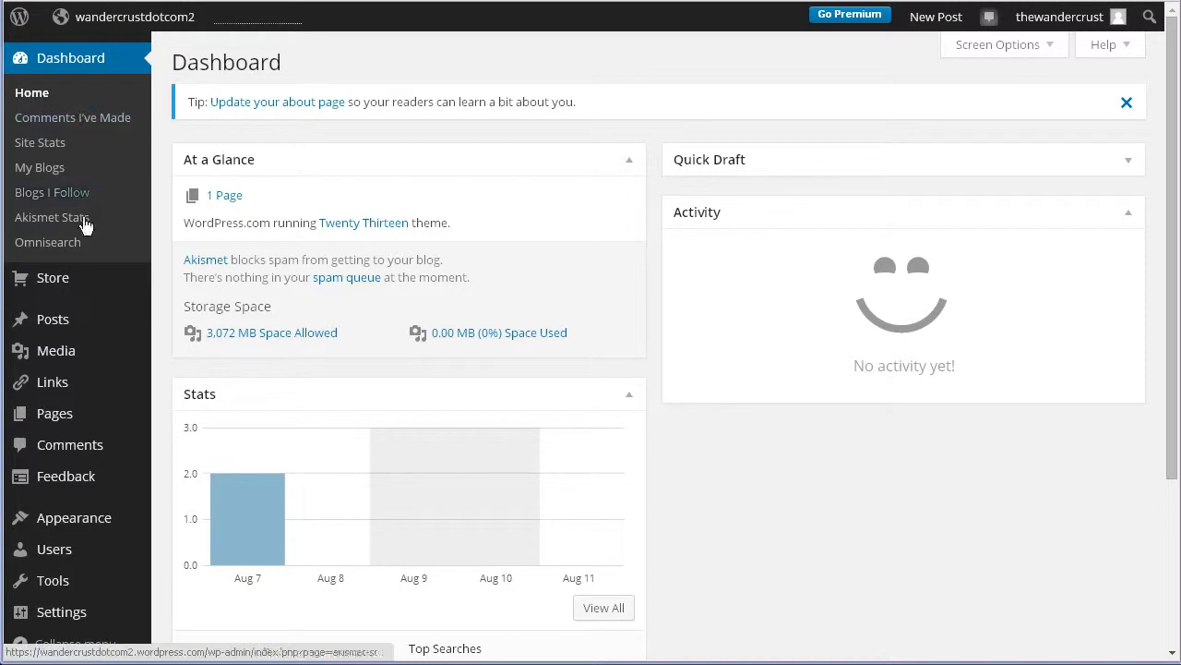
Open the site's General Settings page.
mouse_move(57, 624)
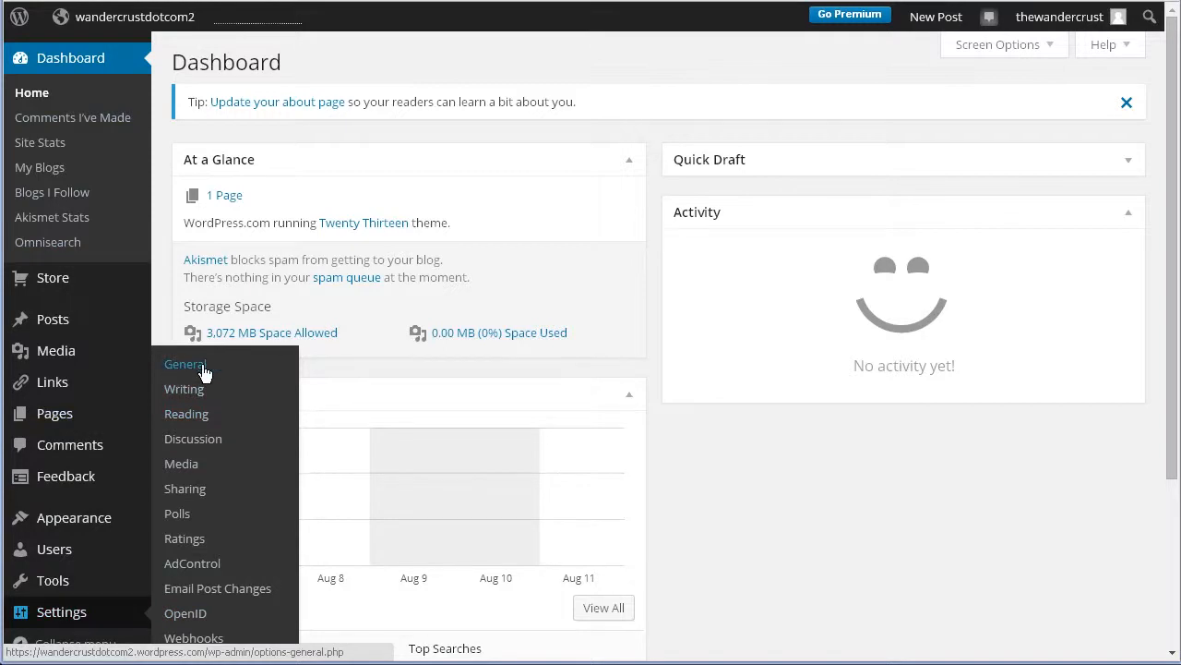
left_click(199, 365)
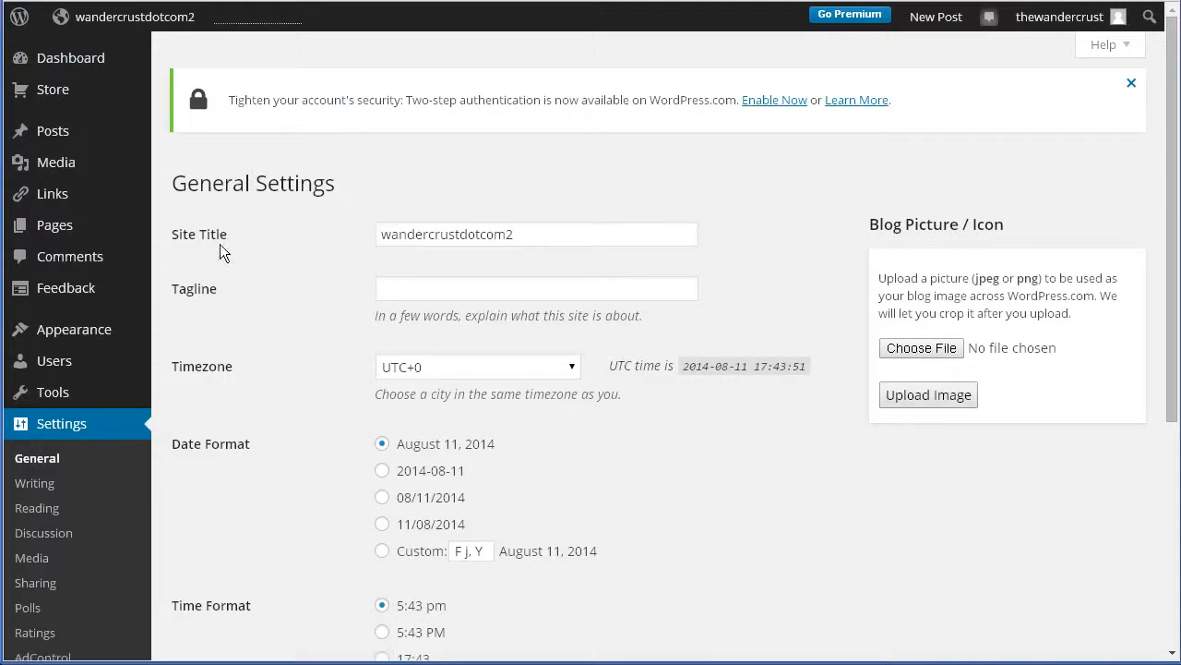
Change the site title to "Wandercrust", removing the "dotcom2" ending and capitalizing the first letter.
left_click(533, 235)
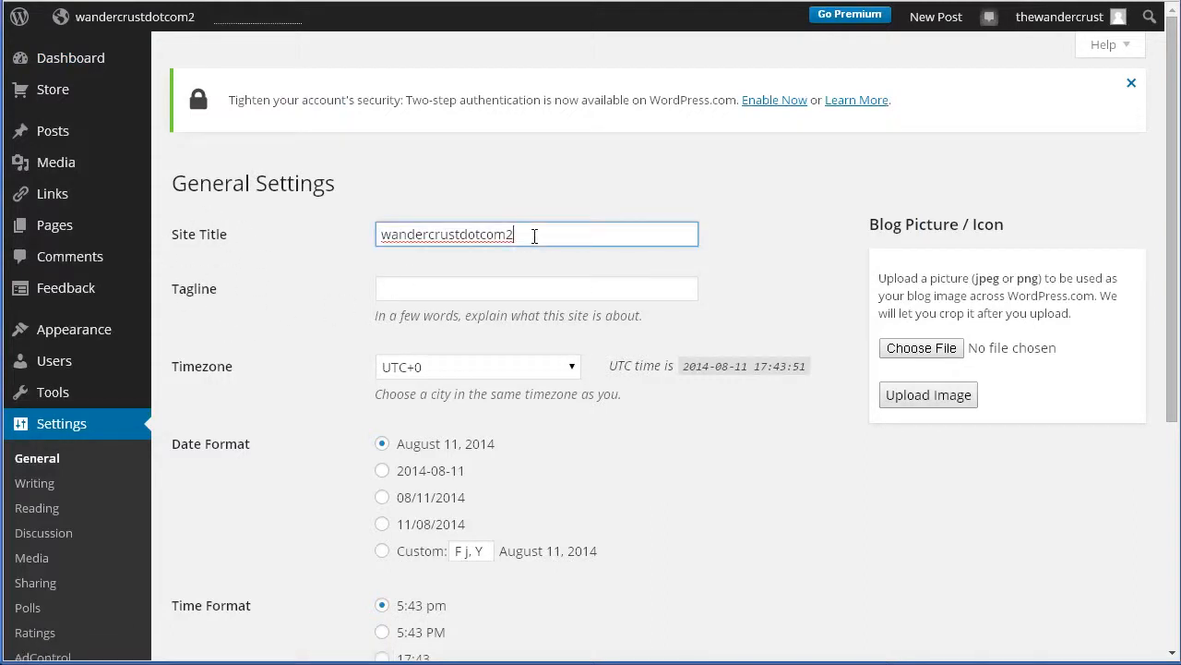
key("shift+Left")
key("shift+Left")
key("shift+Left")
key("shift+Left")
key("shift+Left")
key("shift+Left")
key("shift+Left")
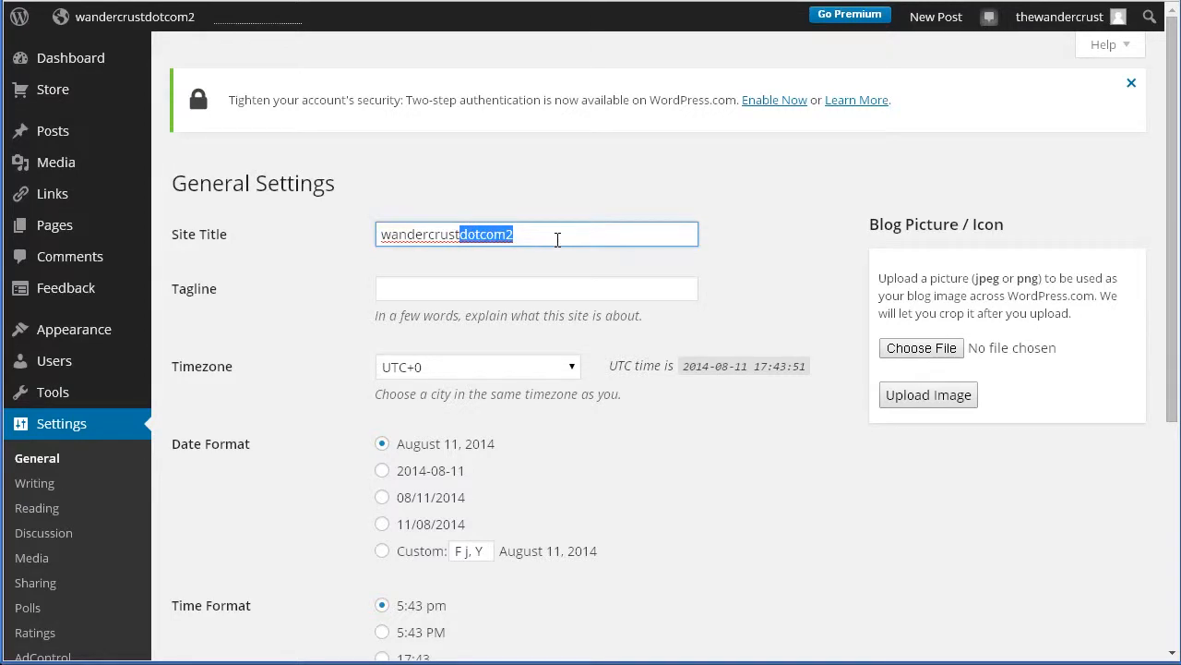
key("BackSpace")
left_click_drag(391, 234, 381, 237)
type("W")
key("BackSpace")
key("Home")
key("shift+Right")
type("W")
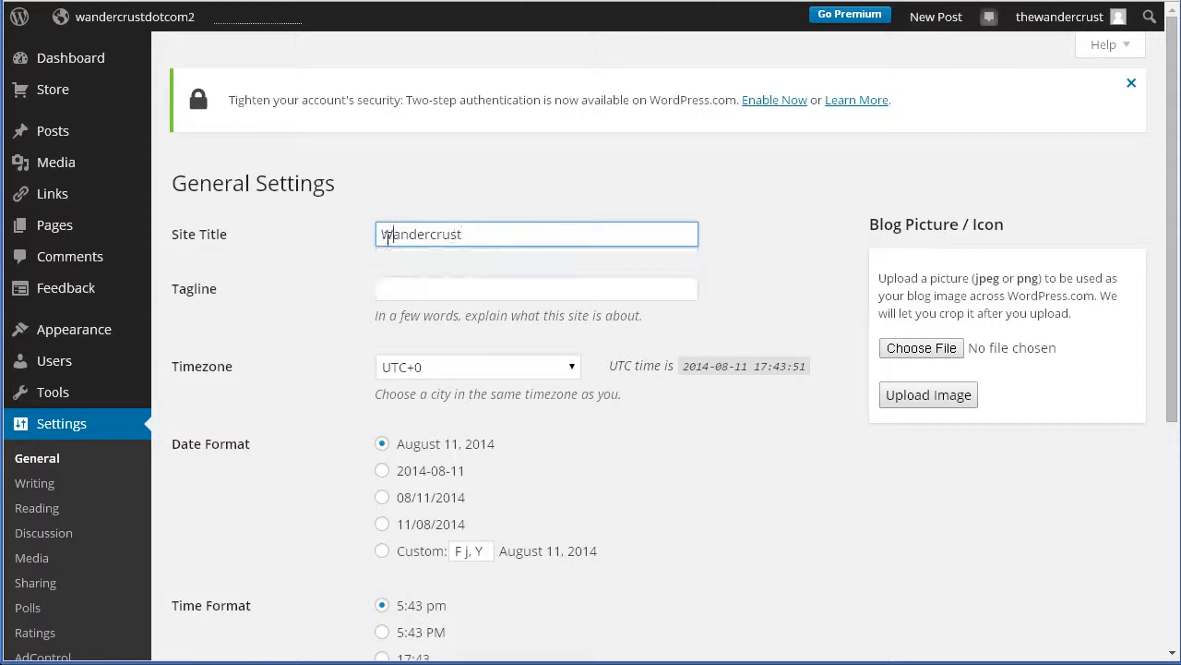
Fill in the tagline "Not all those who wander find good sauce.".
left_click(450, 285)
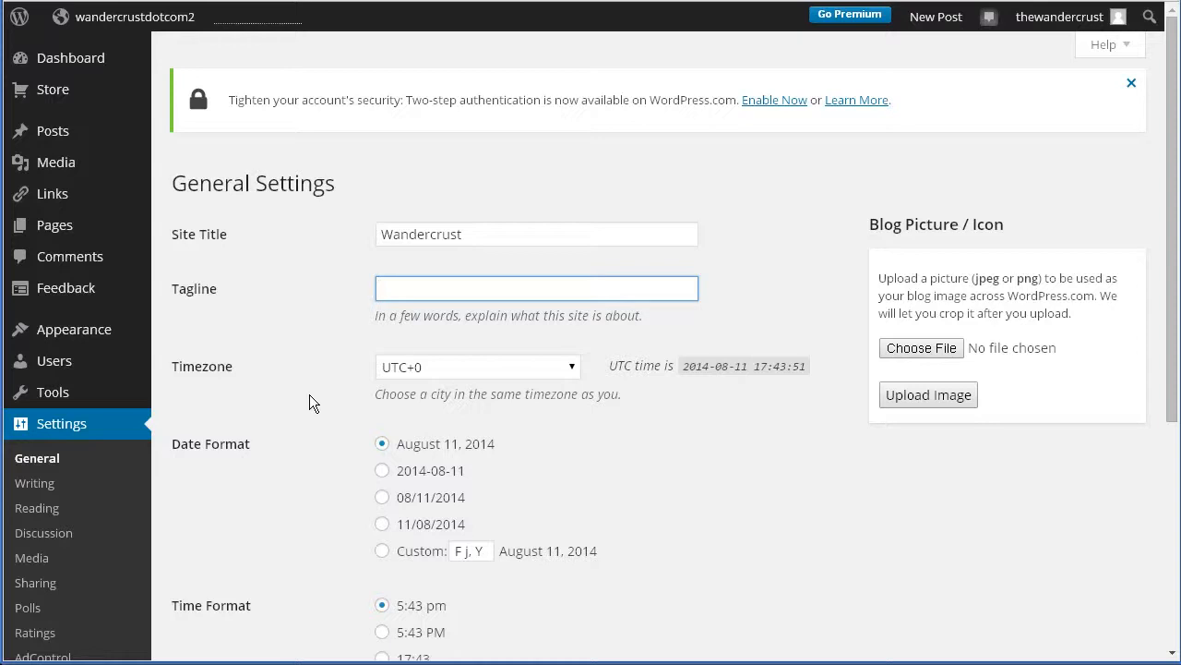
type("Not all")
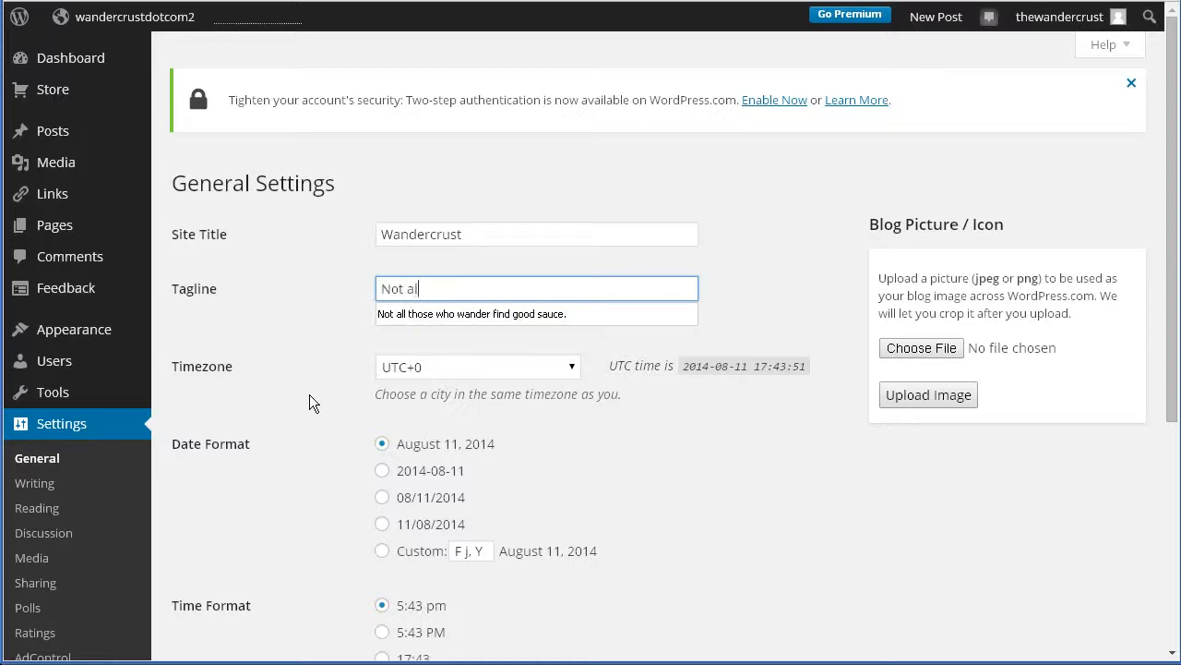
left_click(498, 315)
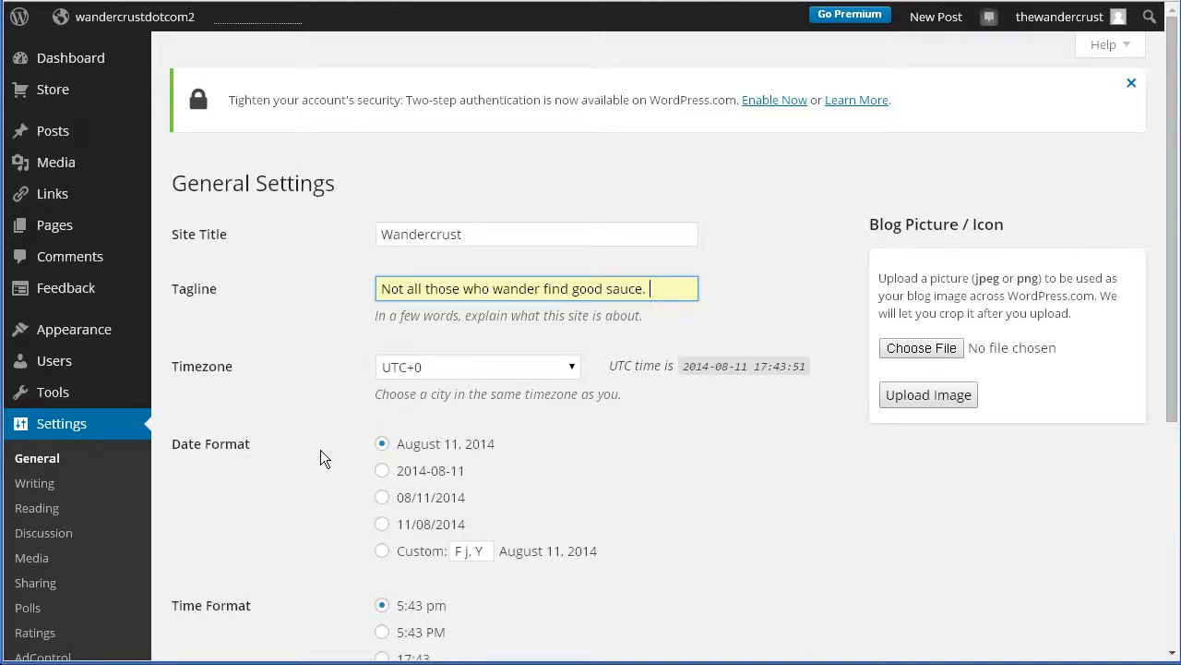
Review the date format, time format and week start settings and the available blog languages, leaving the language choice as it is.
scroll(333, 452, "down", 1)
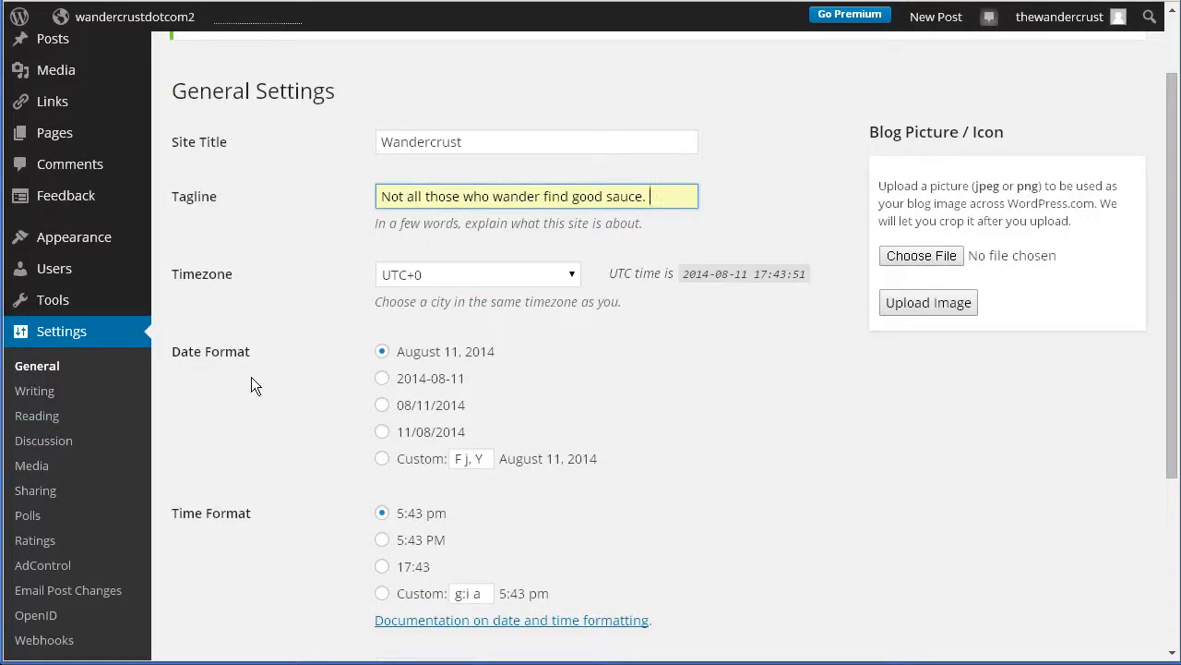
scroll(249, 378, "down", 1)
scroll(250, 378, "down", 1)
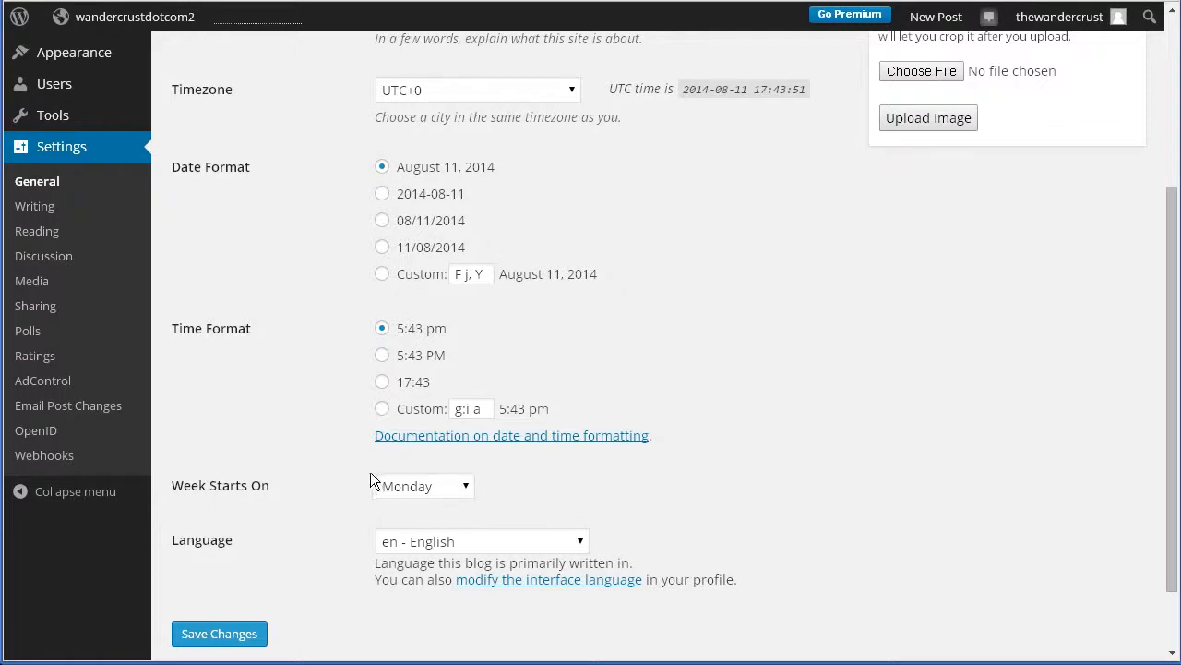
scroll(278, 556, "down", 2)
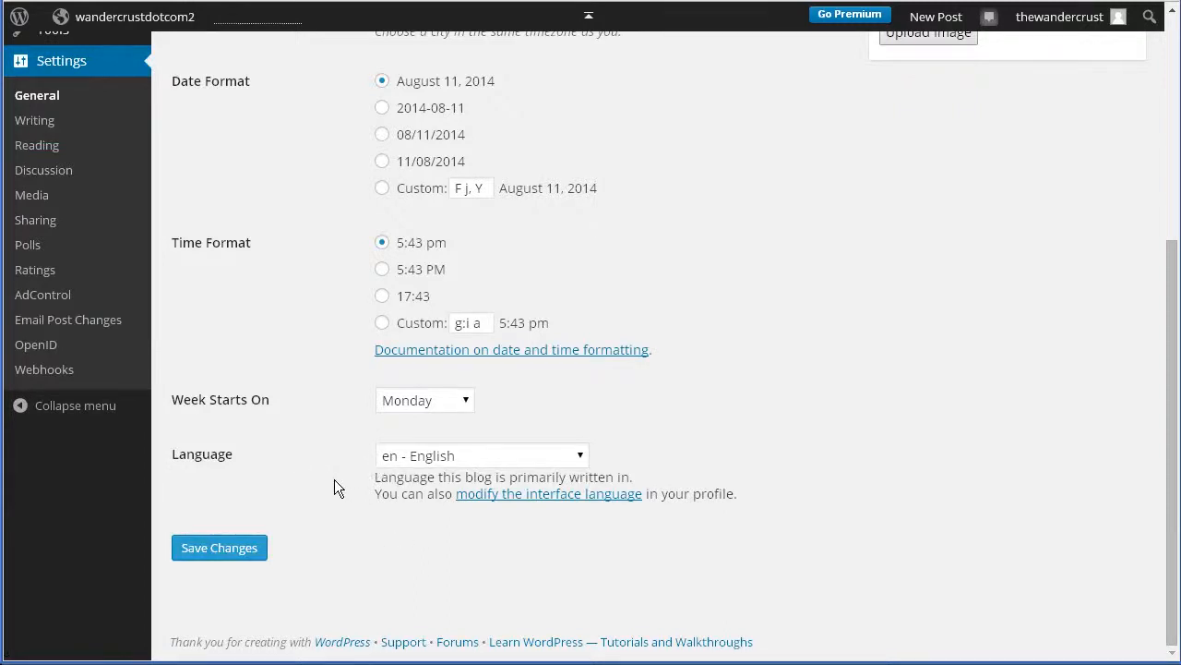
left_click(545, 462)
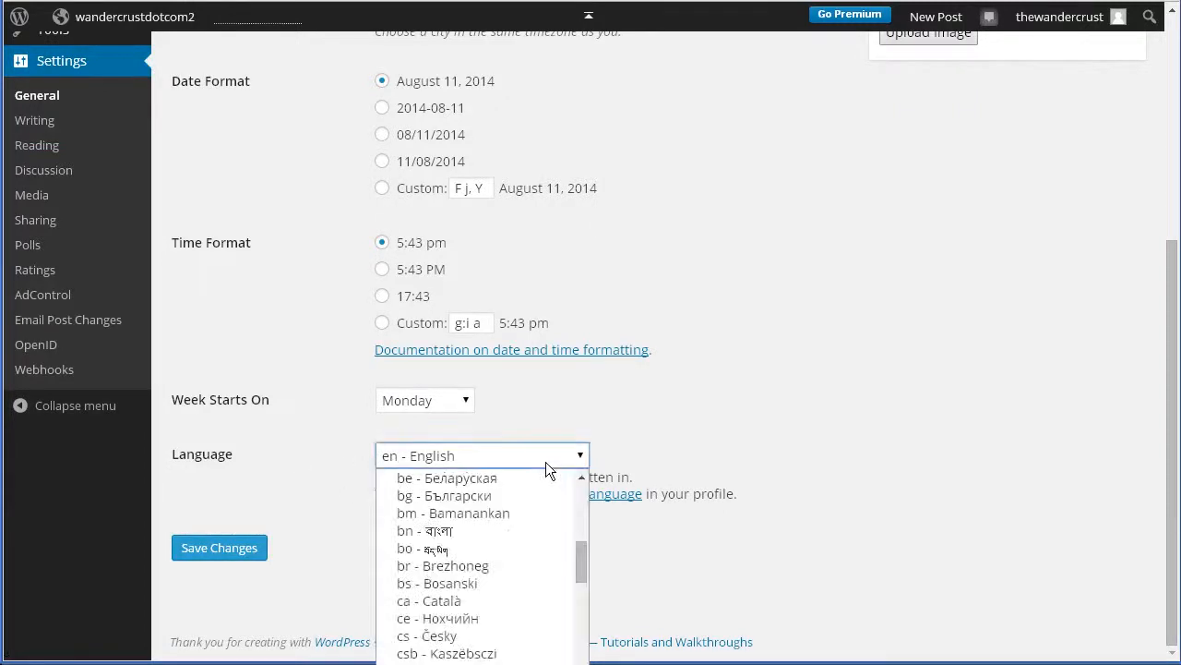
left_click_drag(578, 554, 574, 497)
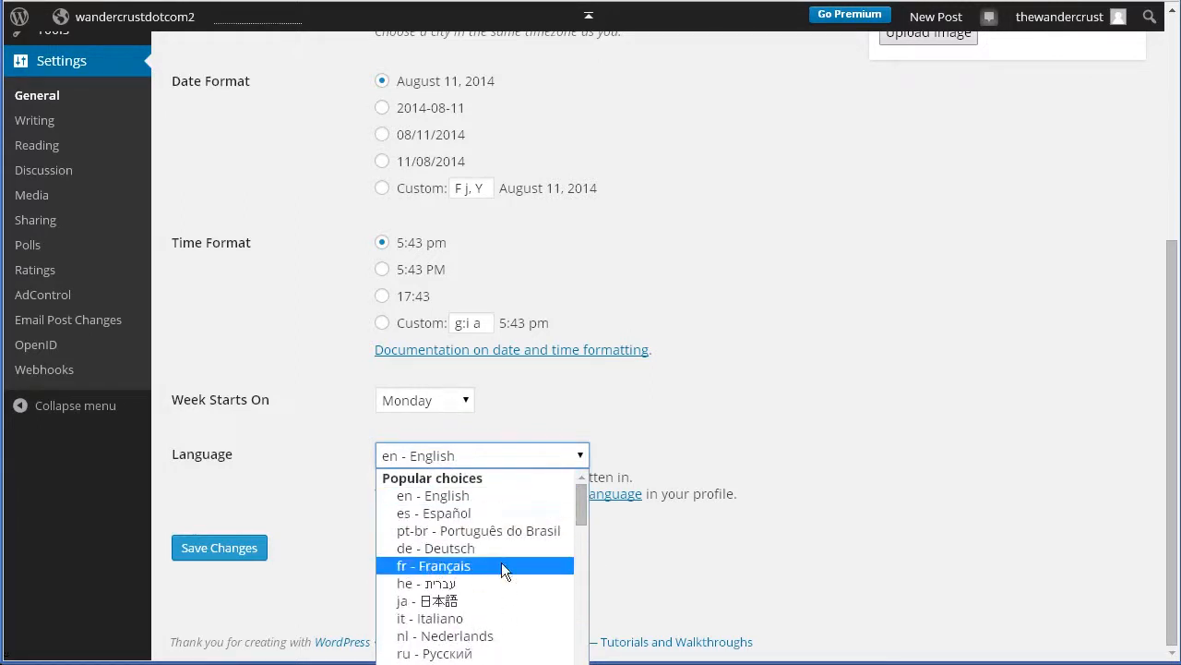
left_click(721, 579)
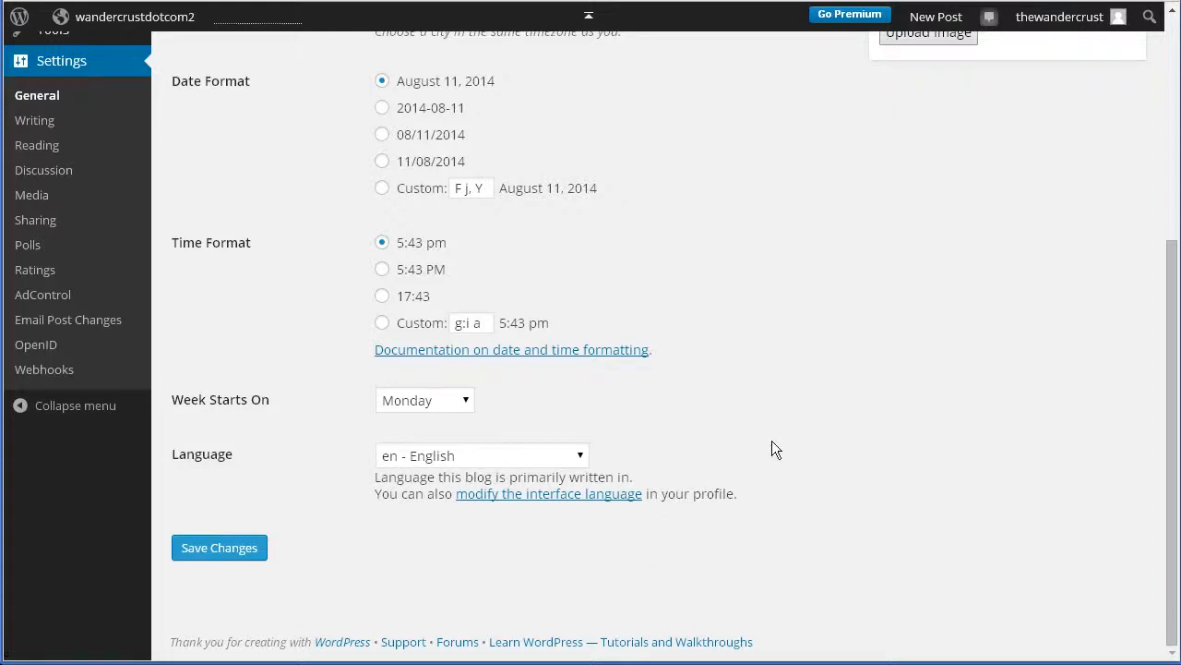
Choose blavatar.jpg from the 07_begin folder of the "Creating a Blog with WordPress.com" project files as the blog picture.
scroll(813, 412, "up", 5)
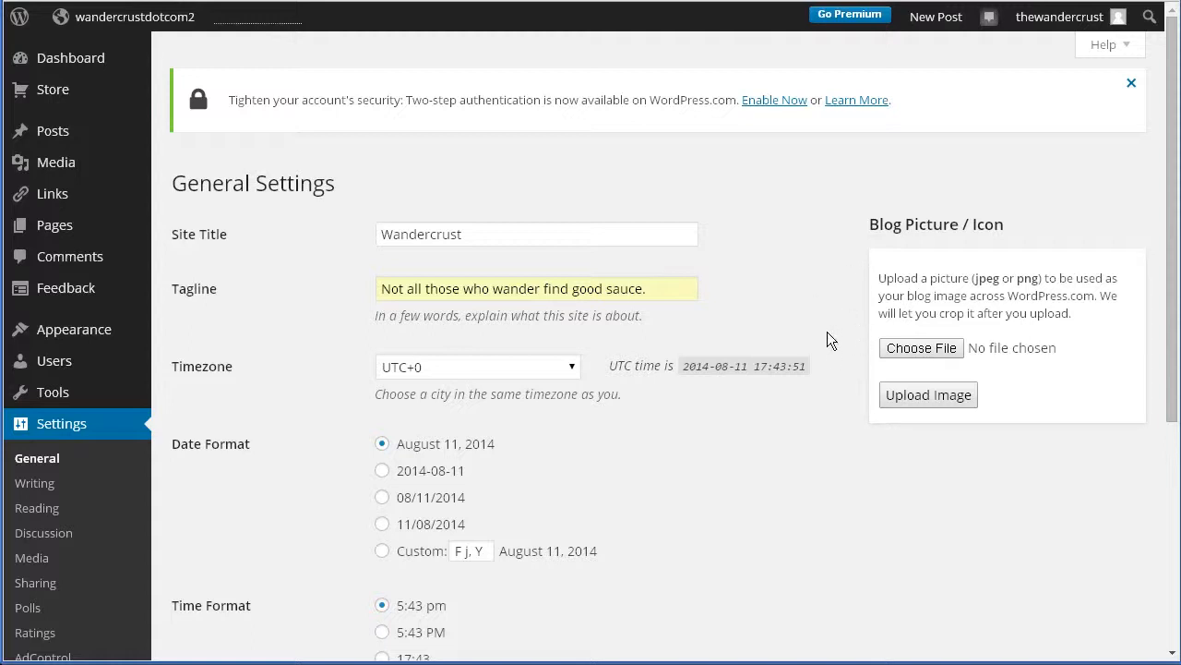
left_click(921, 352)
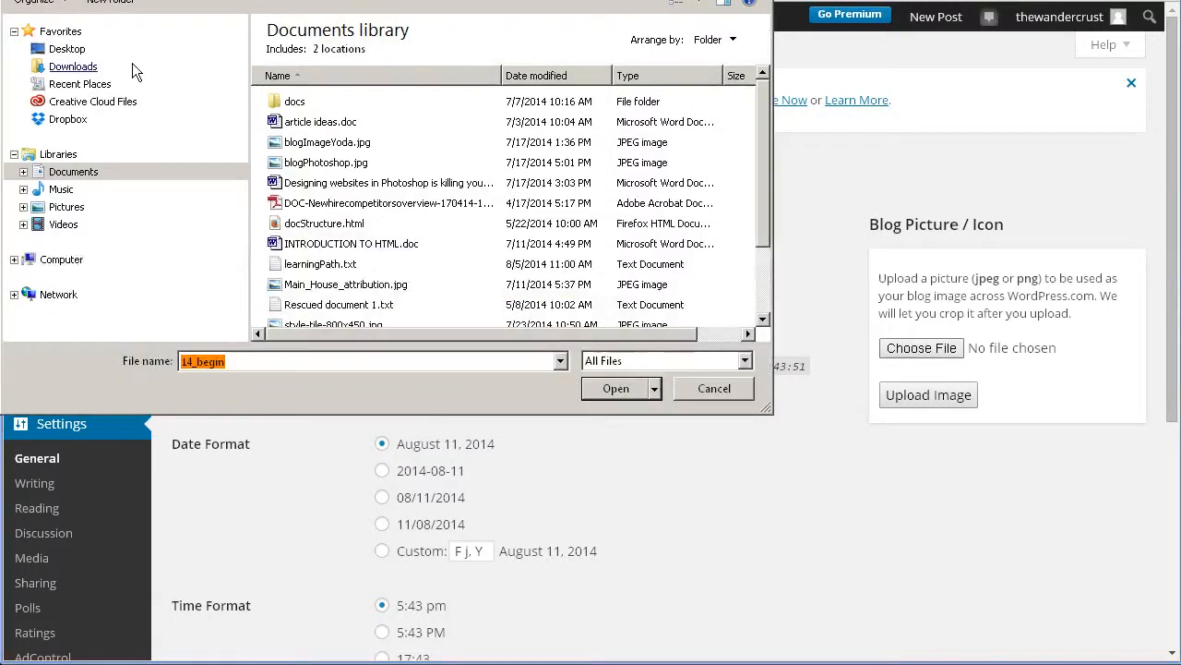
left_click(55, 50)
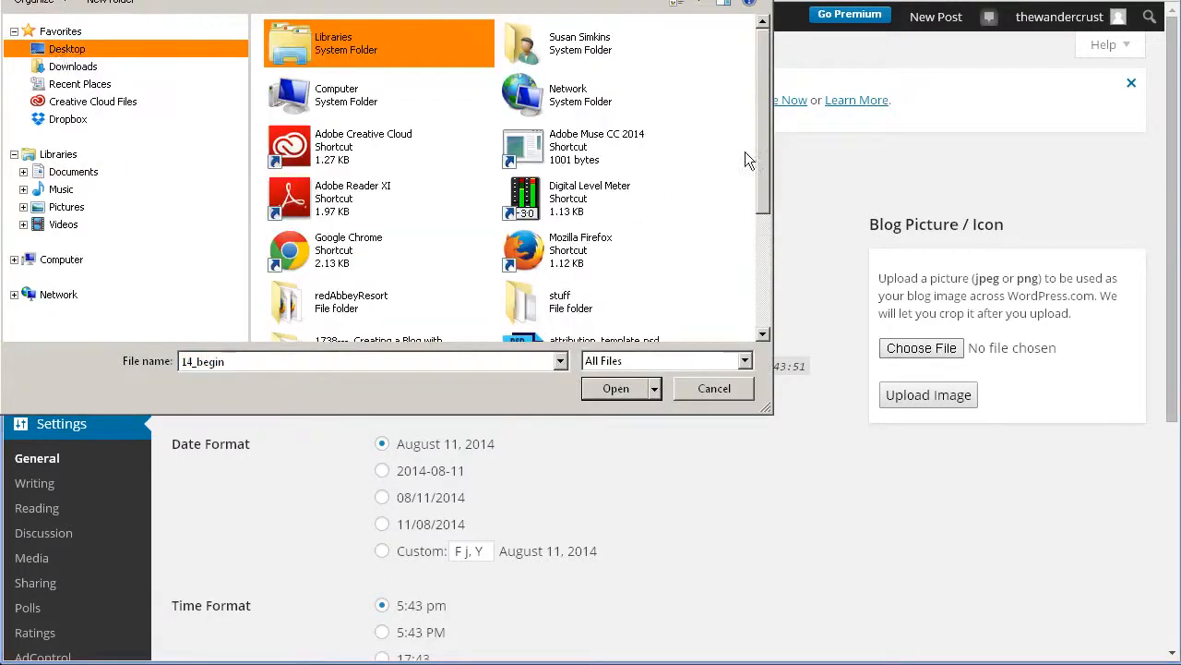
left_click_drag(763, 172, 770, 277)
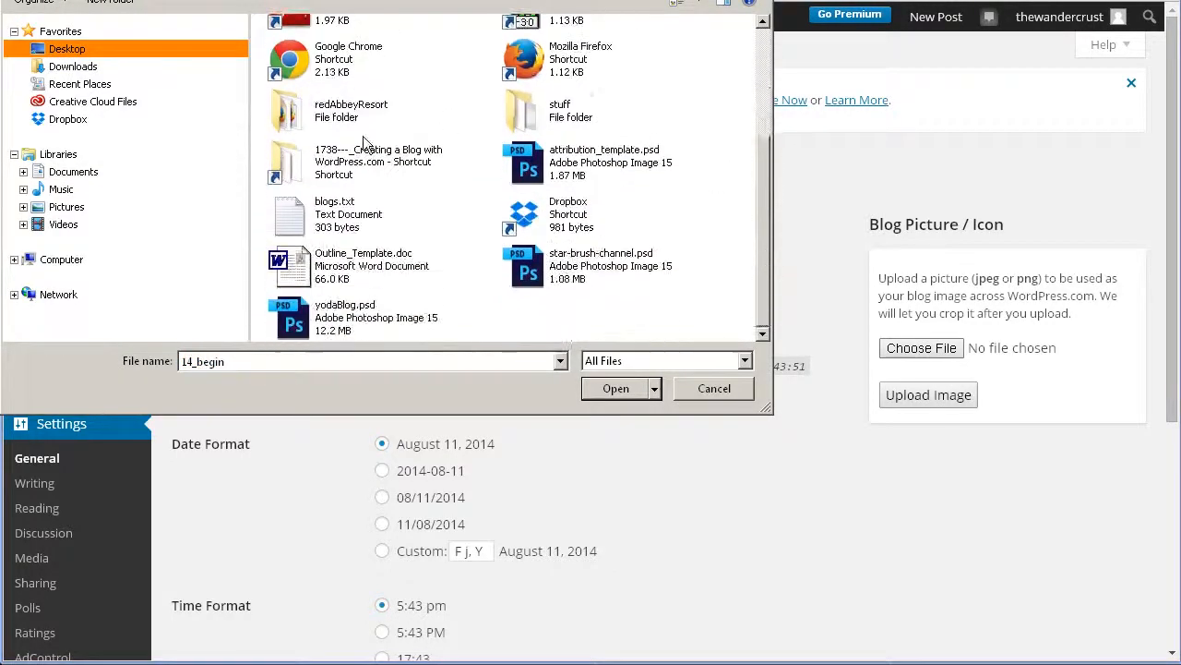
double_click(365, 166)
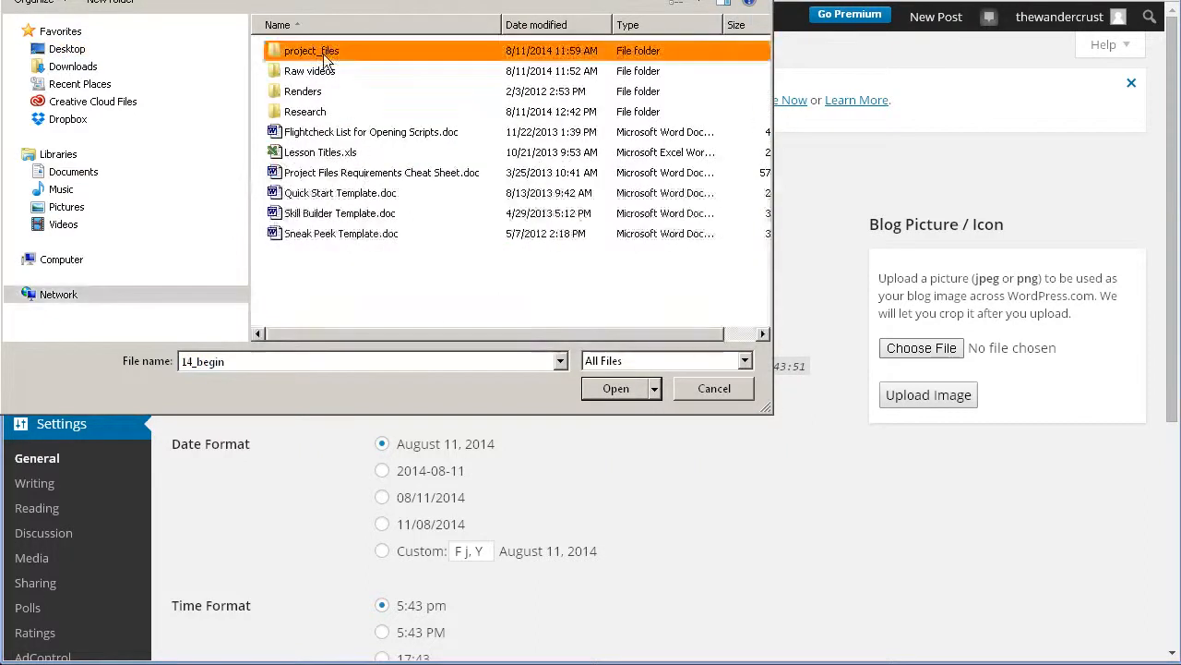
double_click(323, 51)
double_click(305, 72)
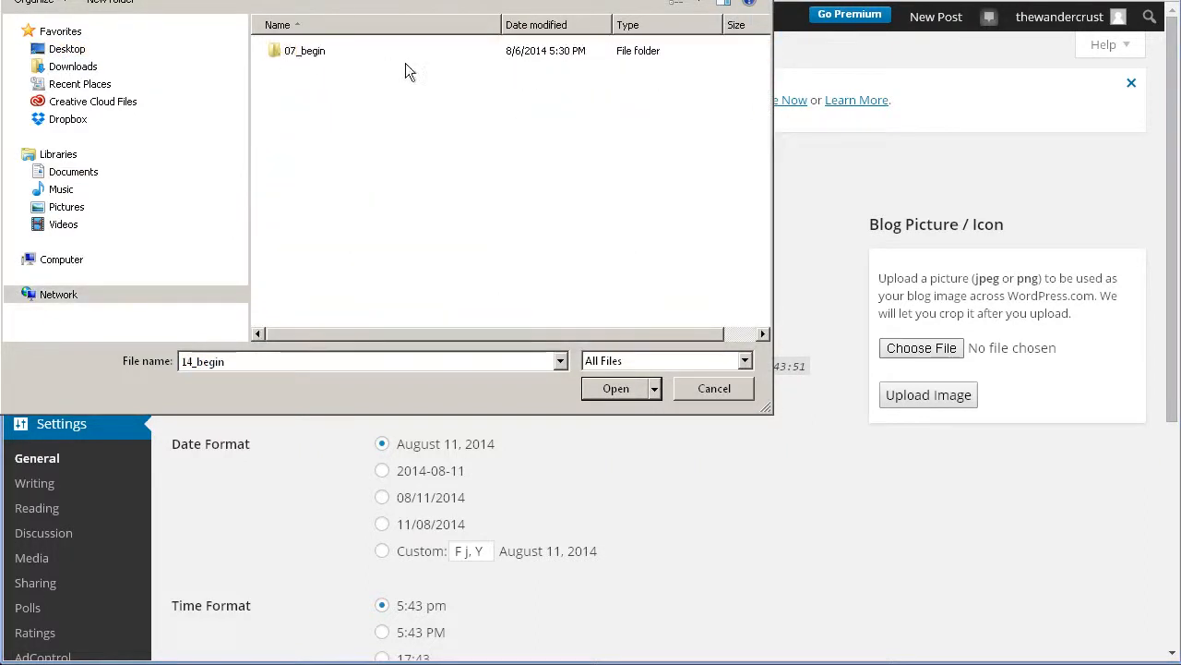
left_click(290, 54)
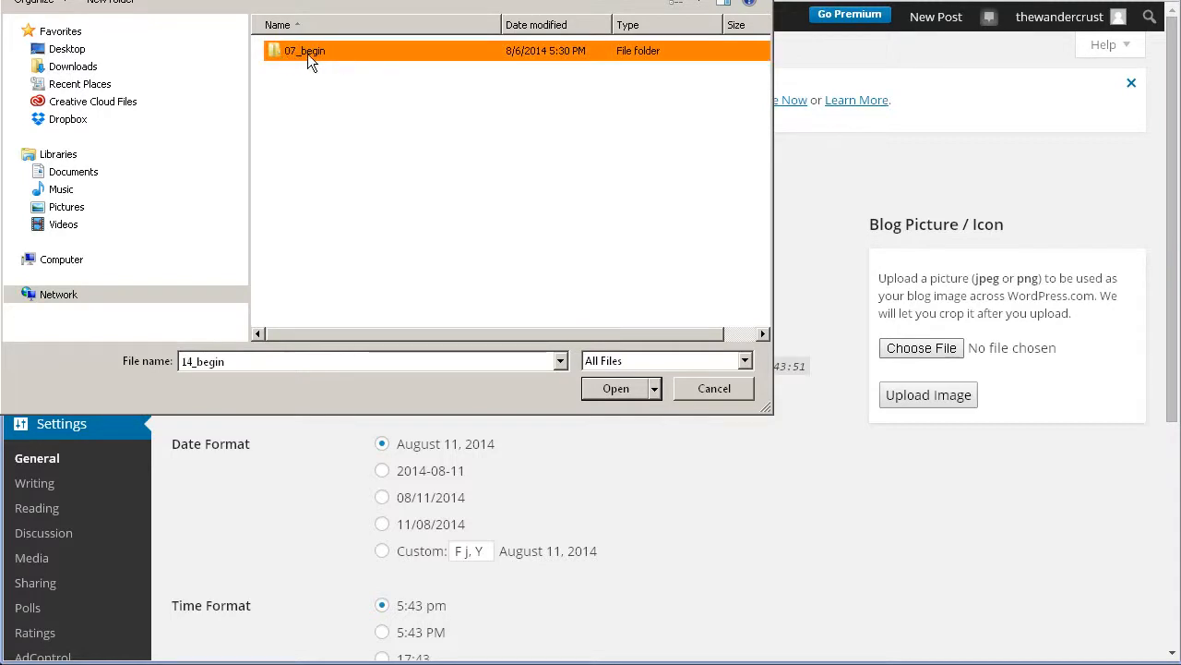
double_click(307, 53)
left_click(322, 56)
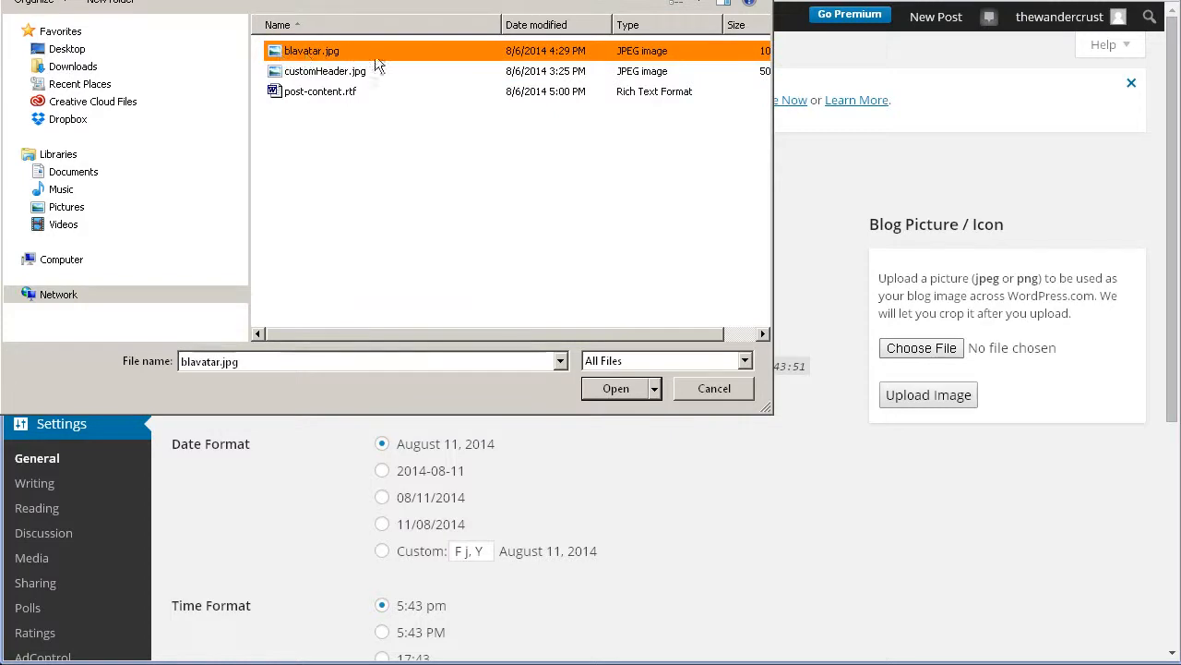
left_click(616, 391)
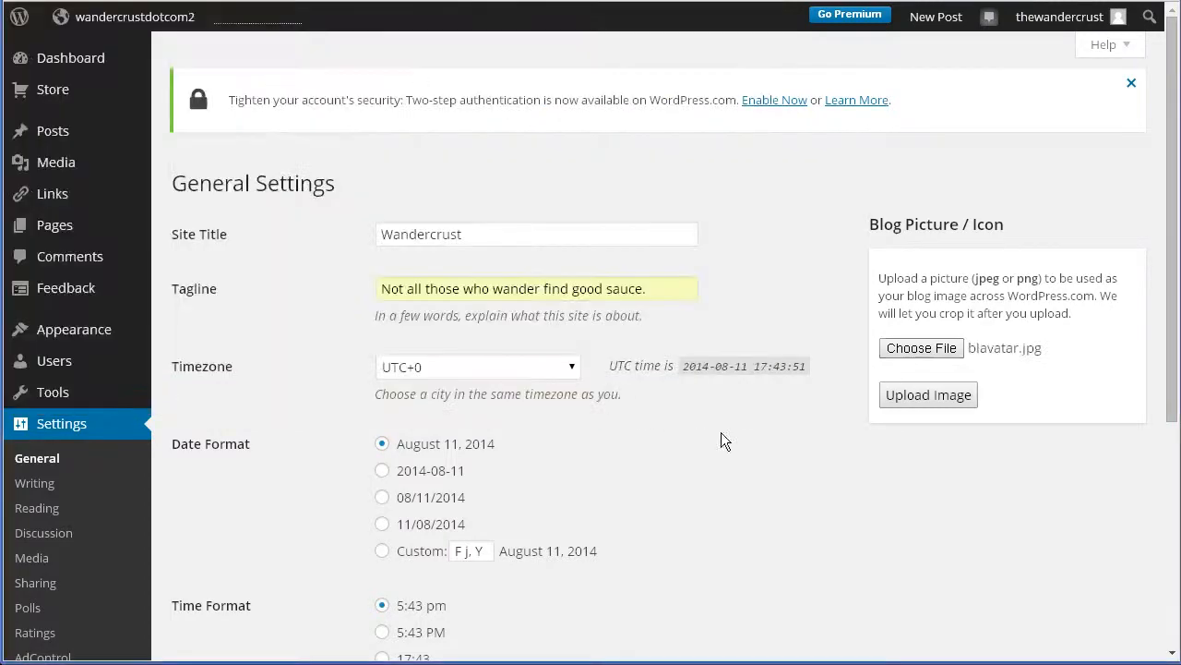
Upload the chosen blog picture, crop it using the full image area, and return to the blog options.
left_click(919, 398)
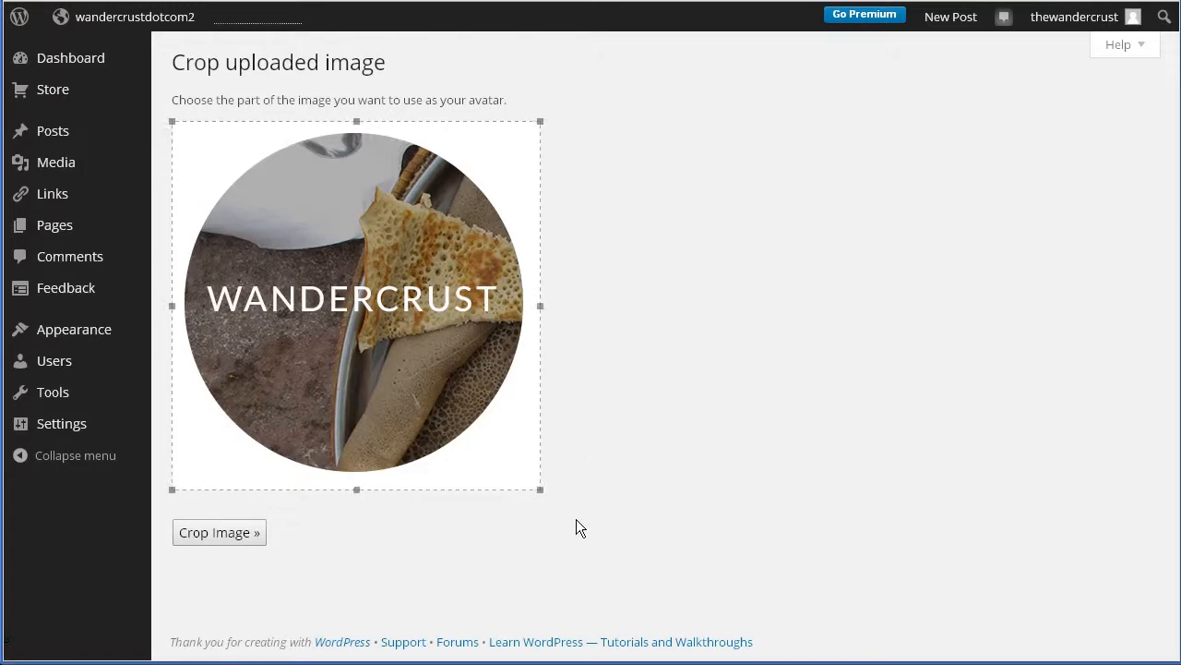
left_click(199, 535)
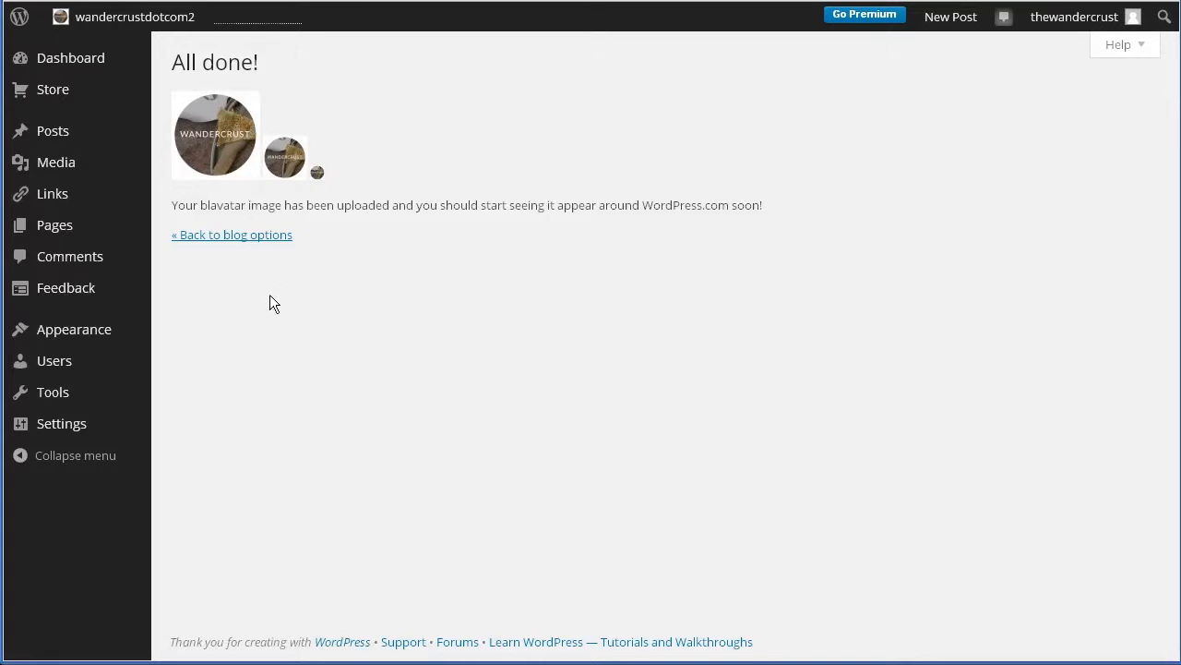
left_click(259, 238)
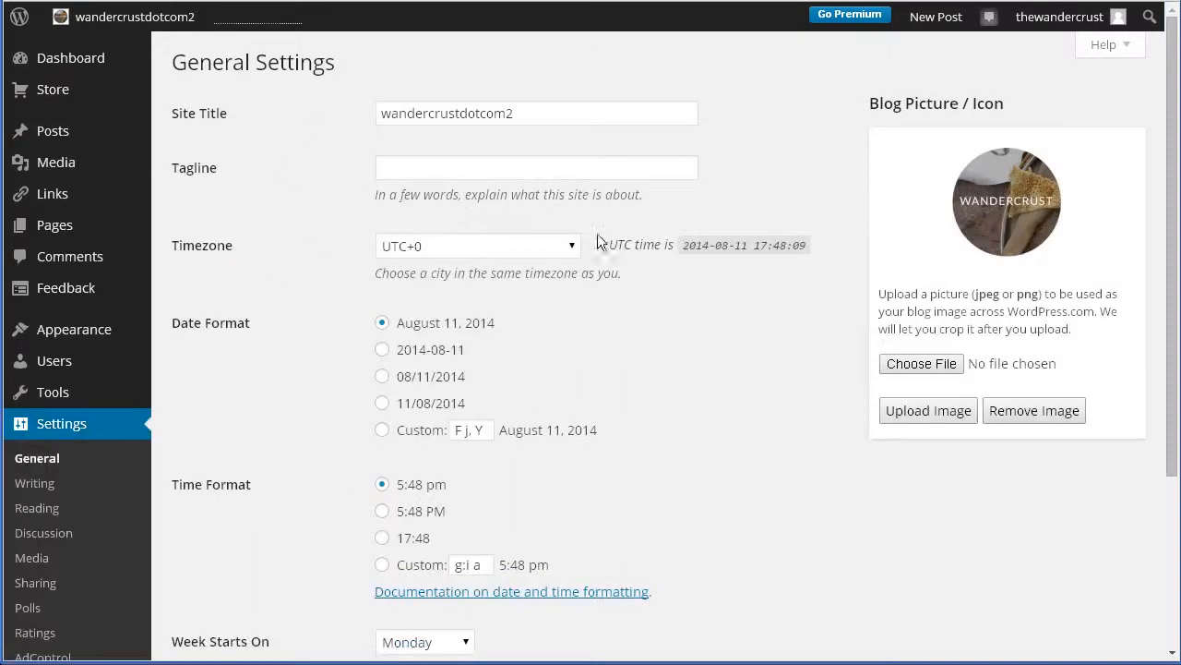
Replace the site title with "Wandercrust", using a lowercase "c".
left_click_drag(539, 108, 385, 103)
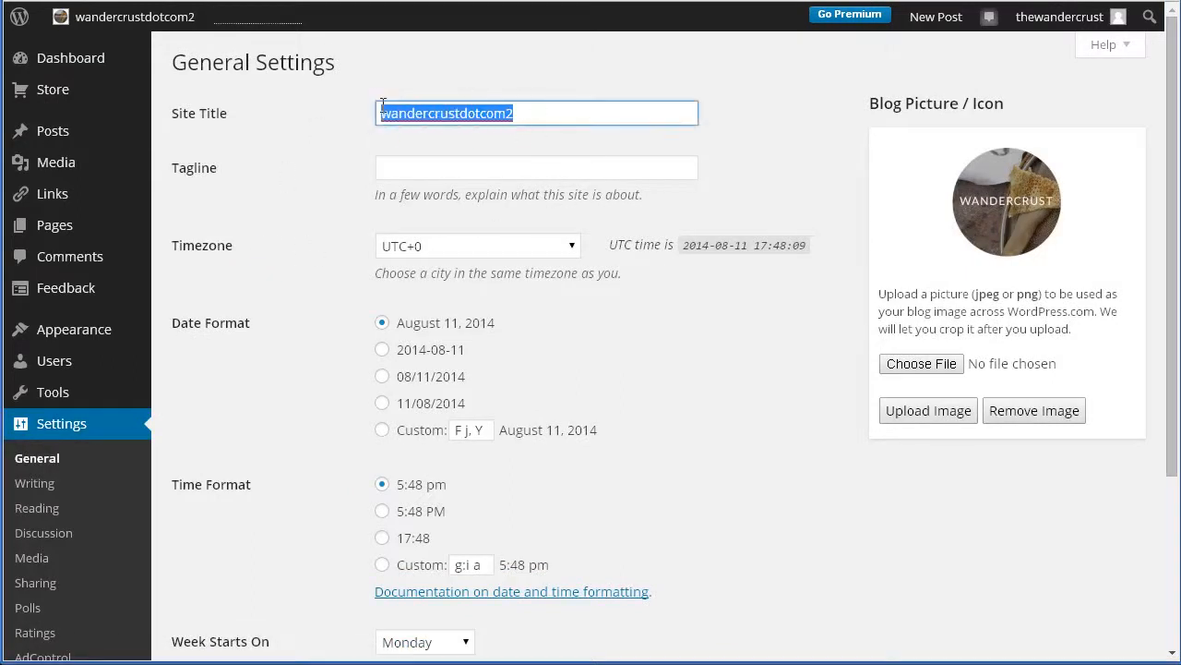
type("W")
left_click(436, 140)
key("Tab")
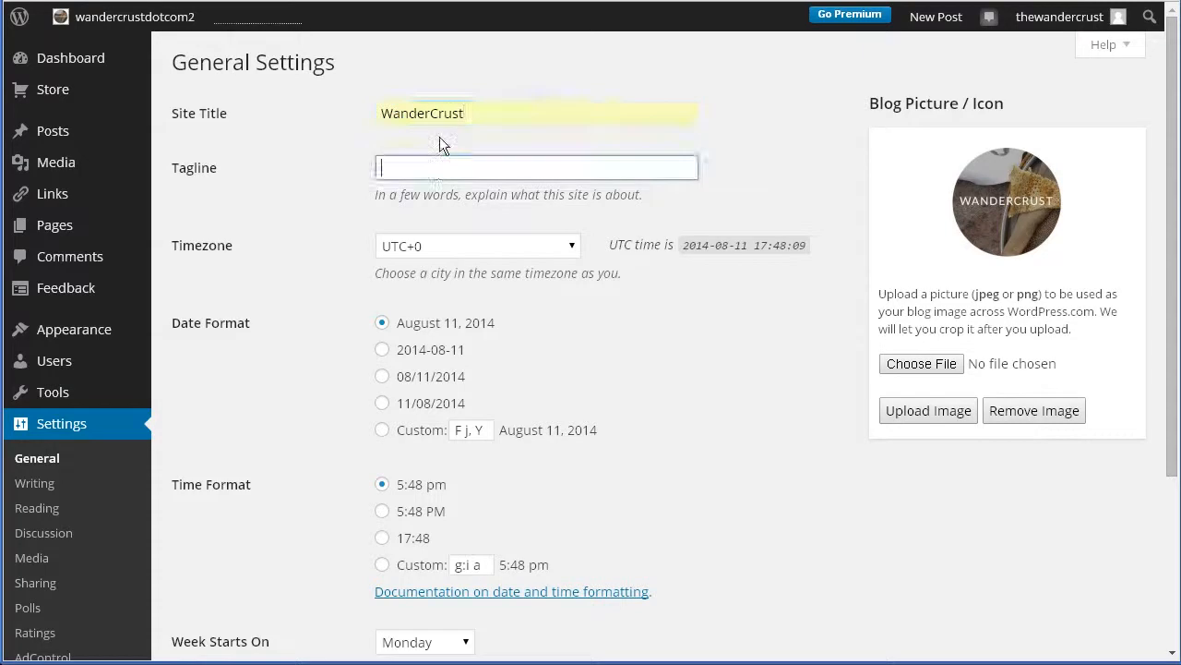
left_click_drag(430, 109, 439, 109)
type("c")
Enter the tagline "Not all those who wander find good sauce." and save the general settings.
left_click(424, 166)
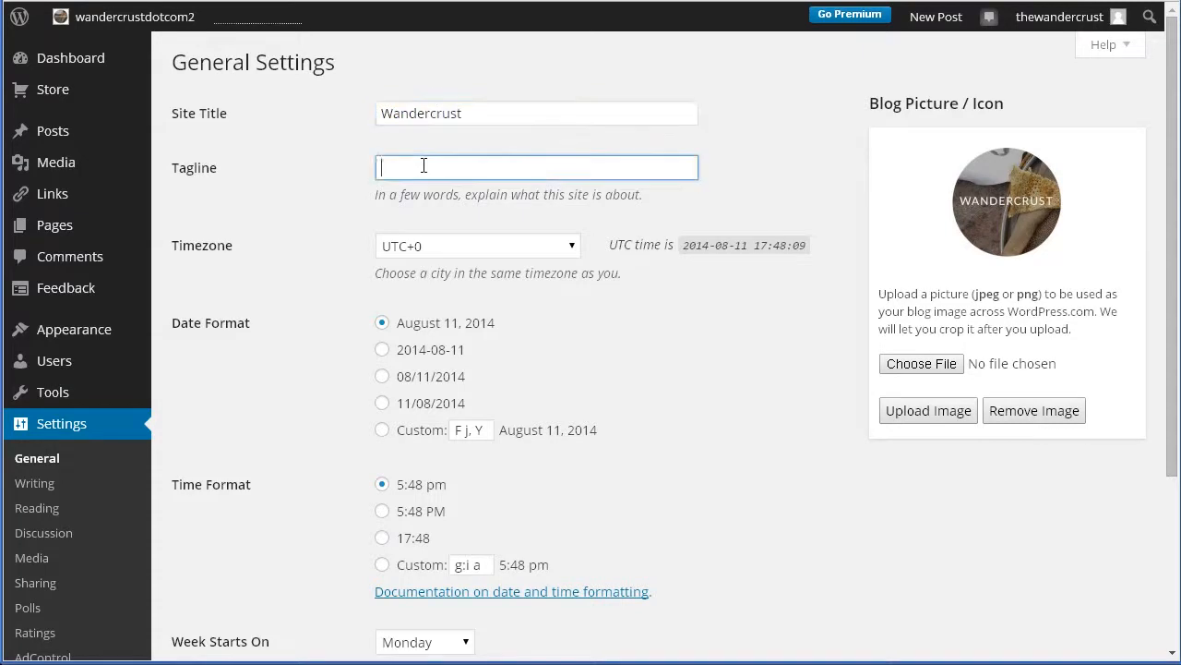
type("N")
left_click(489, 191)
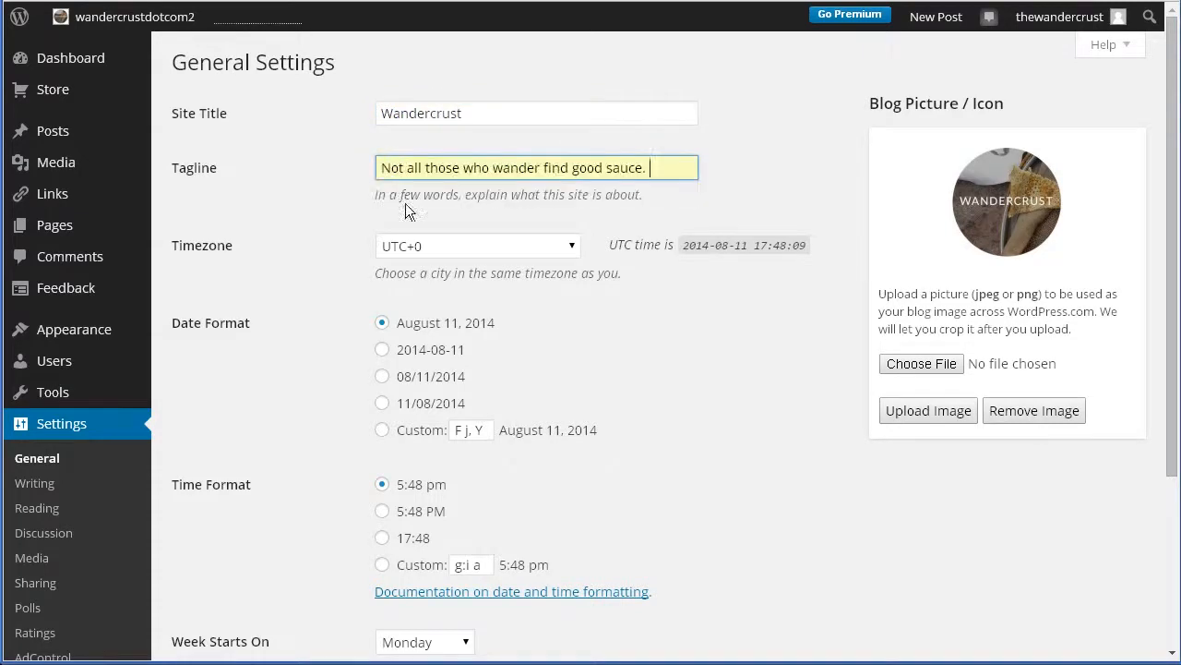
scroll(342, 479, "down", 3)
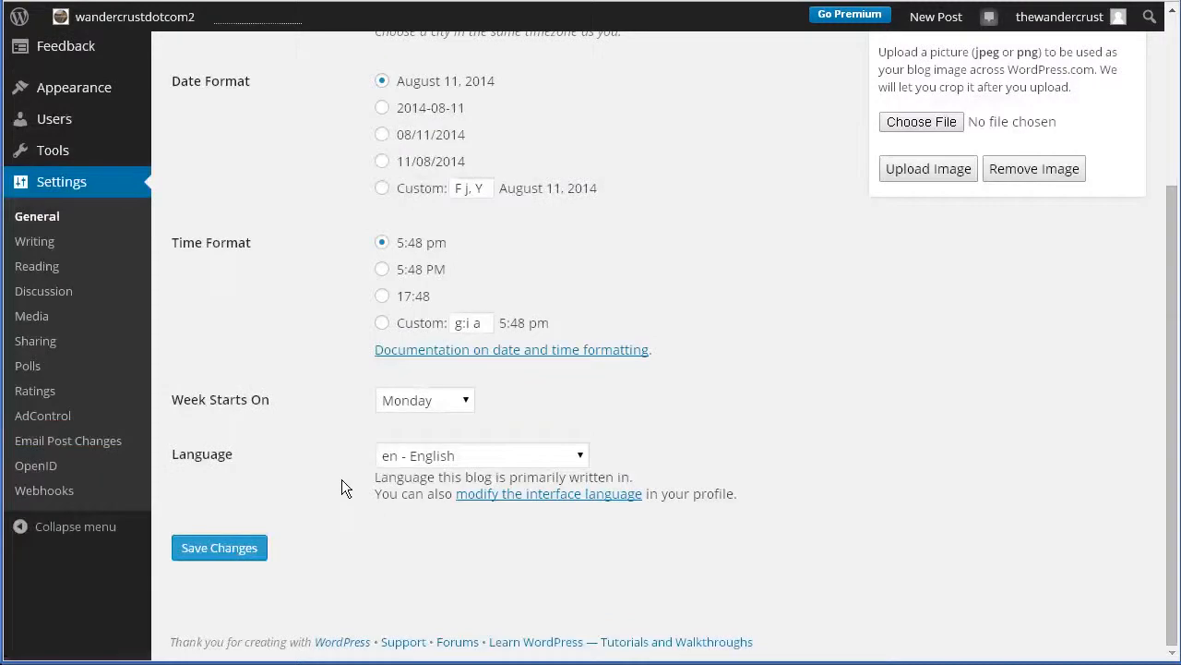
left_click(227, 550)
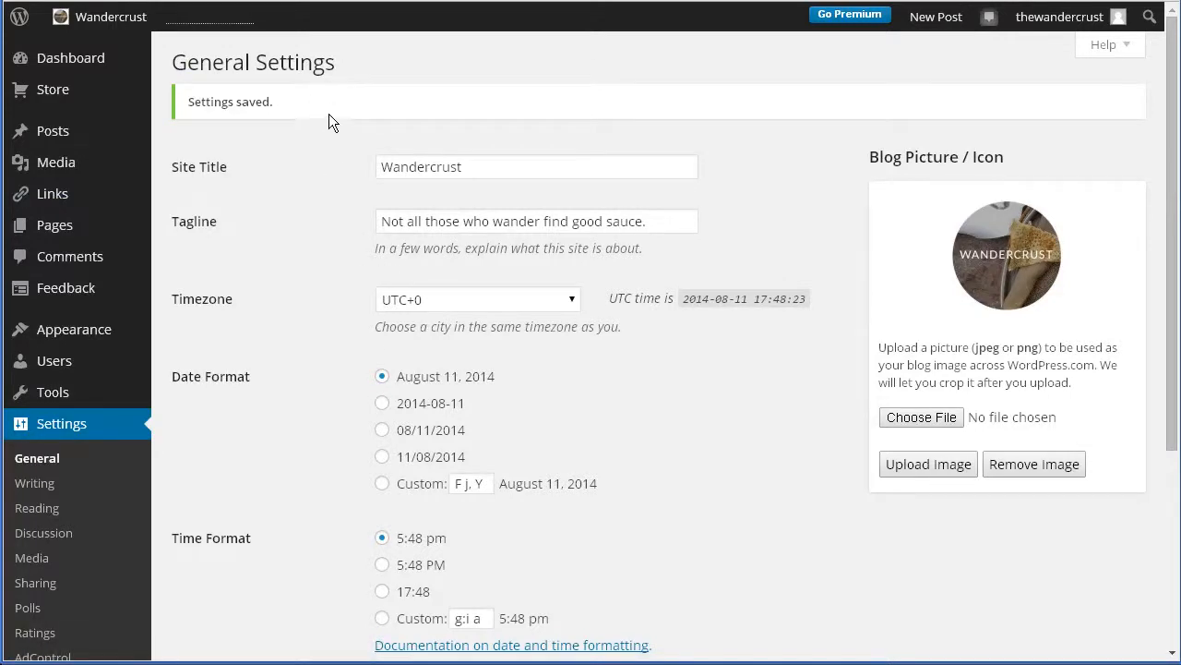
Open the Wandercrust site's front page to view the new title and tagline.
mouse_move(101, 26)
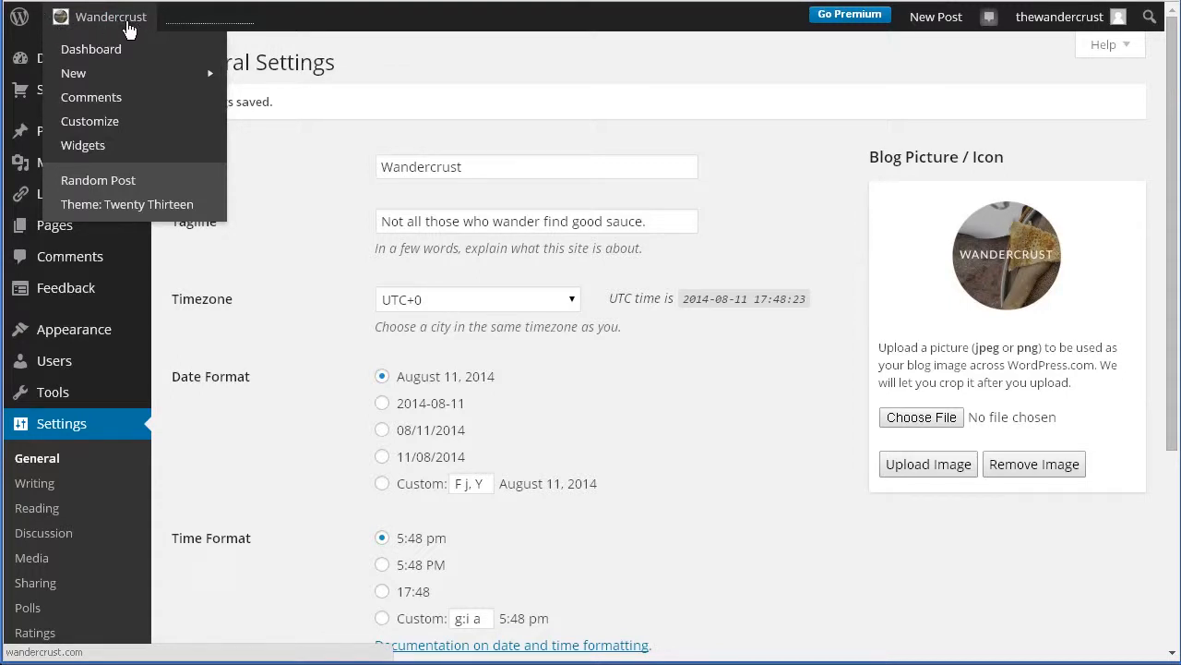
left_click(128, 28)
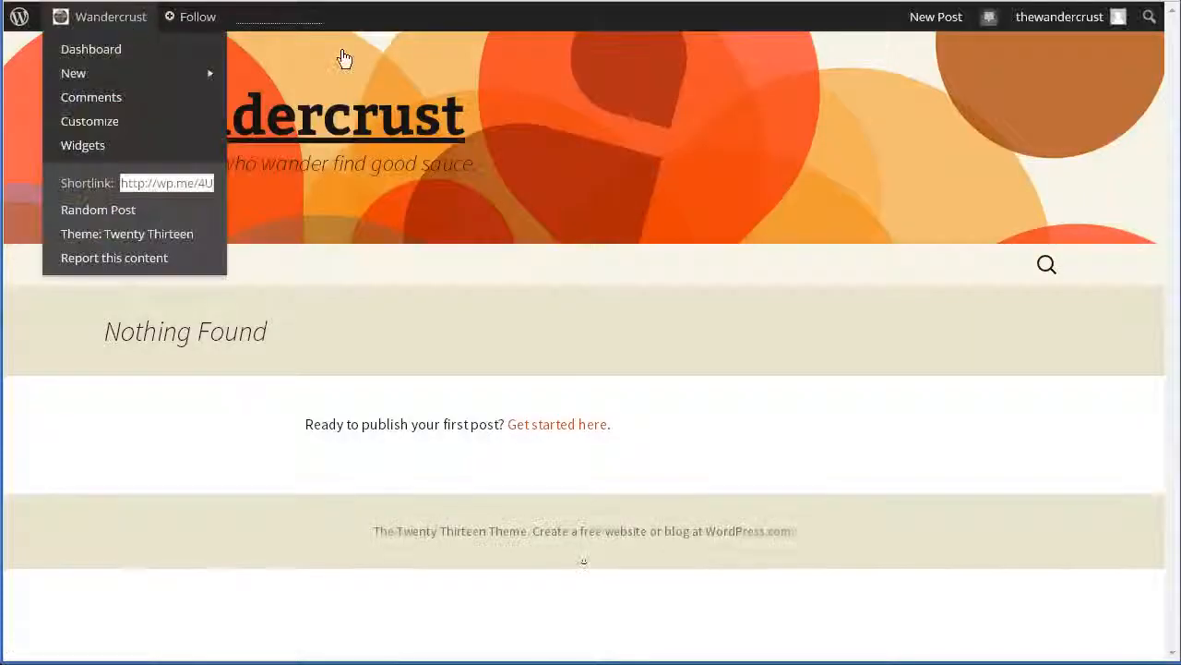